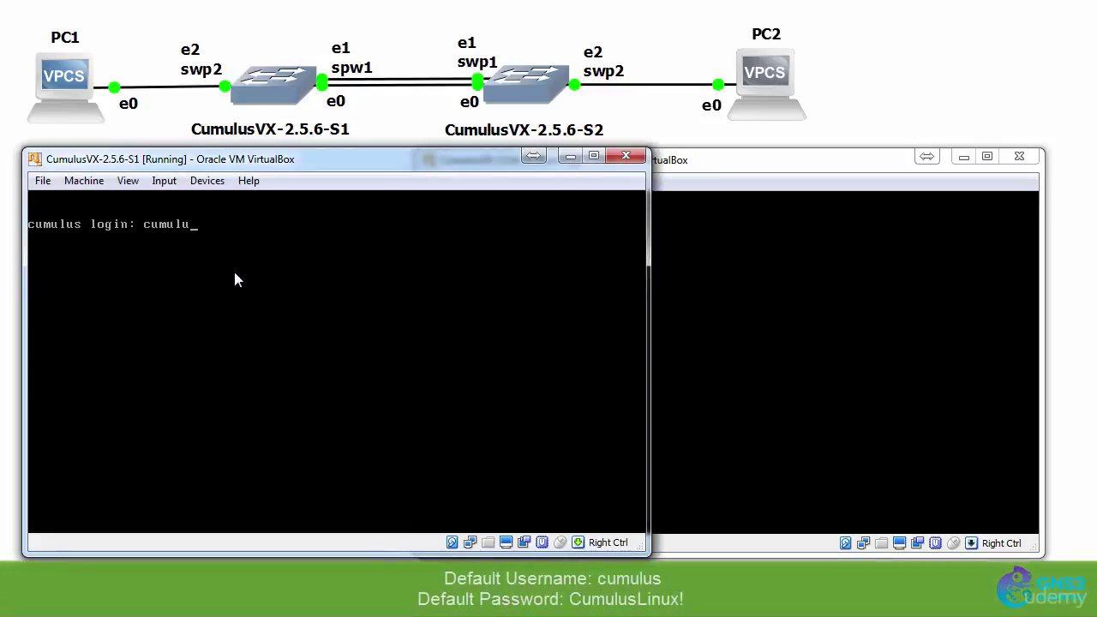
# Log in to S1 as cumulus and run ifconfig, which lists only eth0 and lo
pyautogui.write('s')
pyautogui.press('Return')
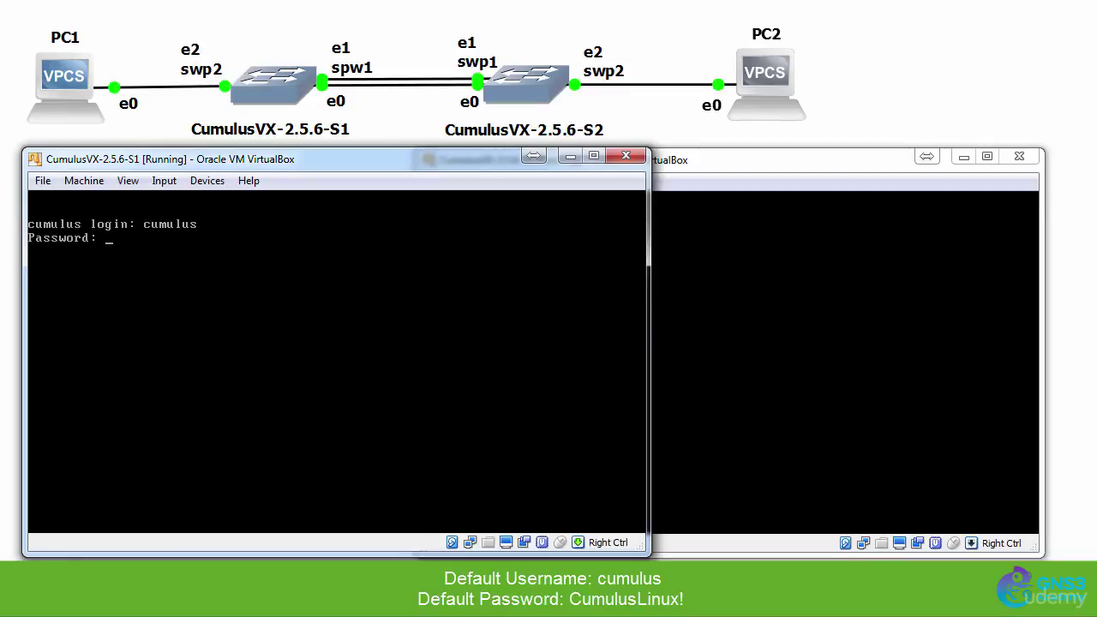
pyautogui.press('Return')
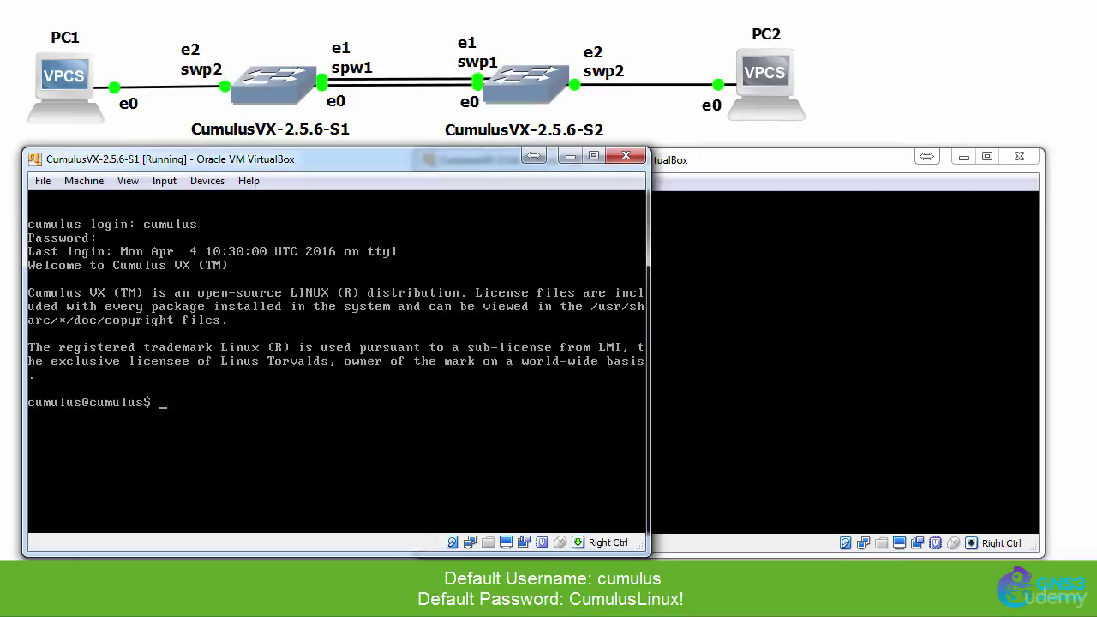
pyautogui.write('ifconfig')
pyautogui.press('Return')
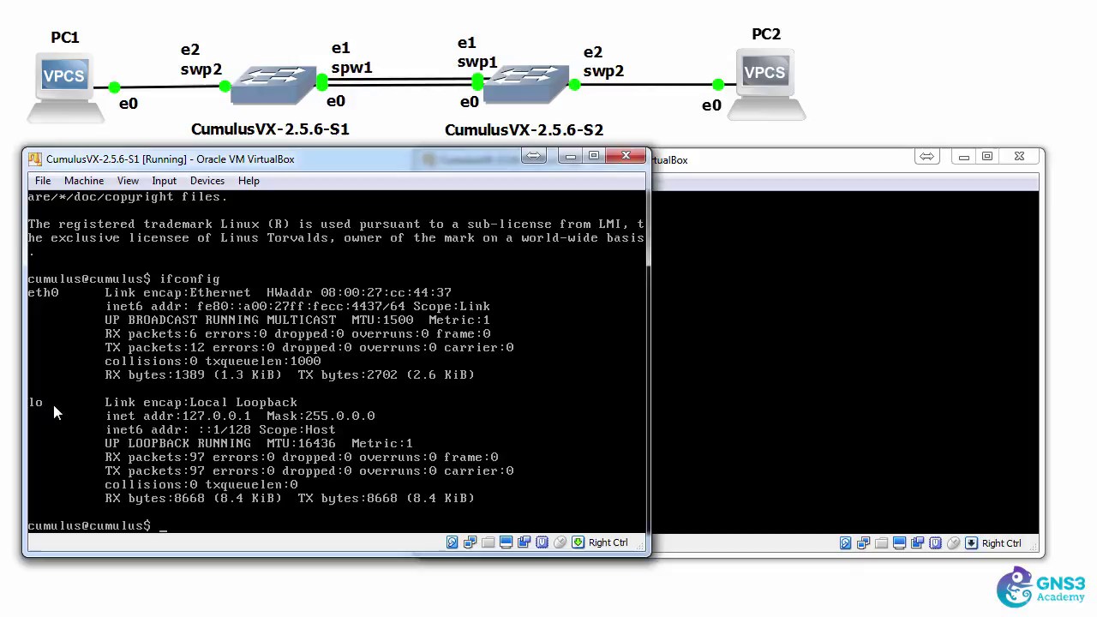
# Log in to S2 as cumulus with the default password, run ifconfig, then return to S1
pyautogui.click(713, 182)
pyautogui.write('cumulus login: cumulus')
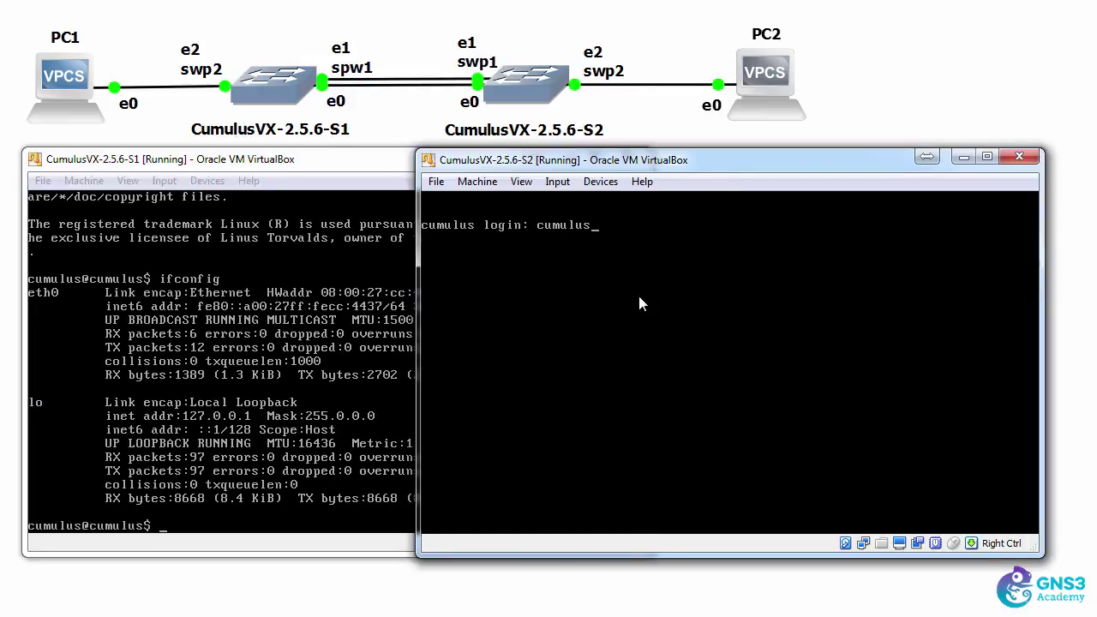
pyautogui.press('Return')
pyautogui.write('CumulusLinux!')
pyautogui.press('Return')
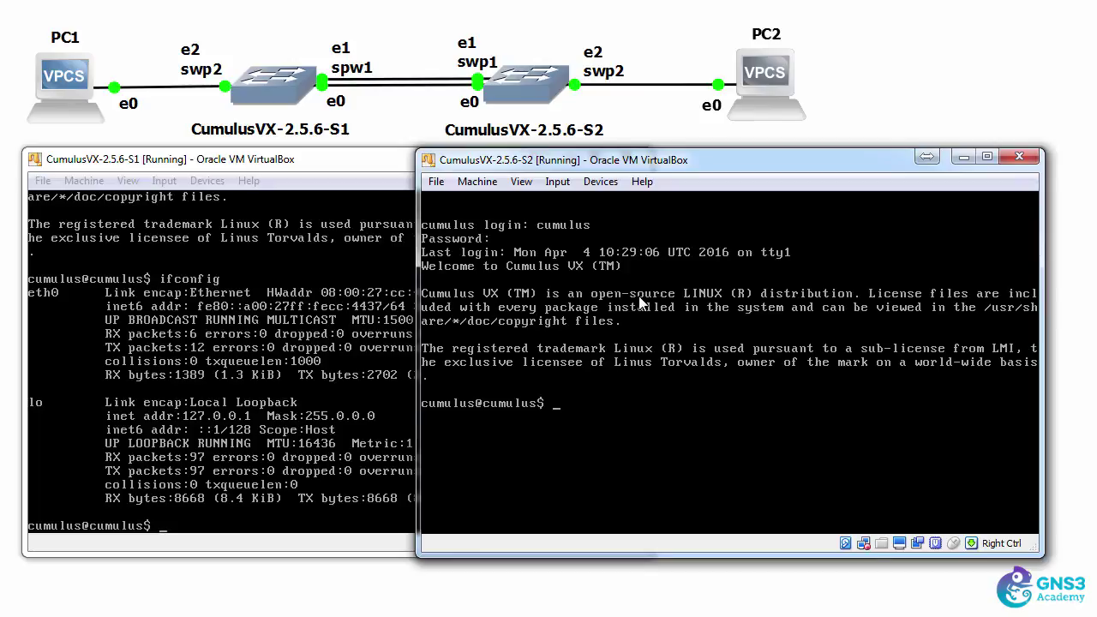
pyautogui.write('ifconfig')
pyautogui.press('Return')
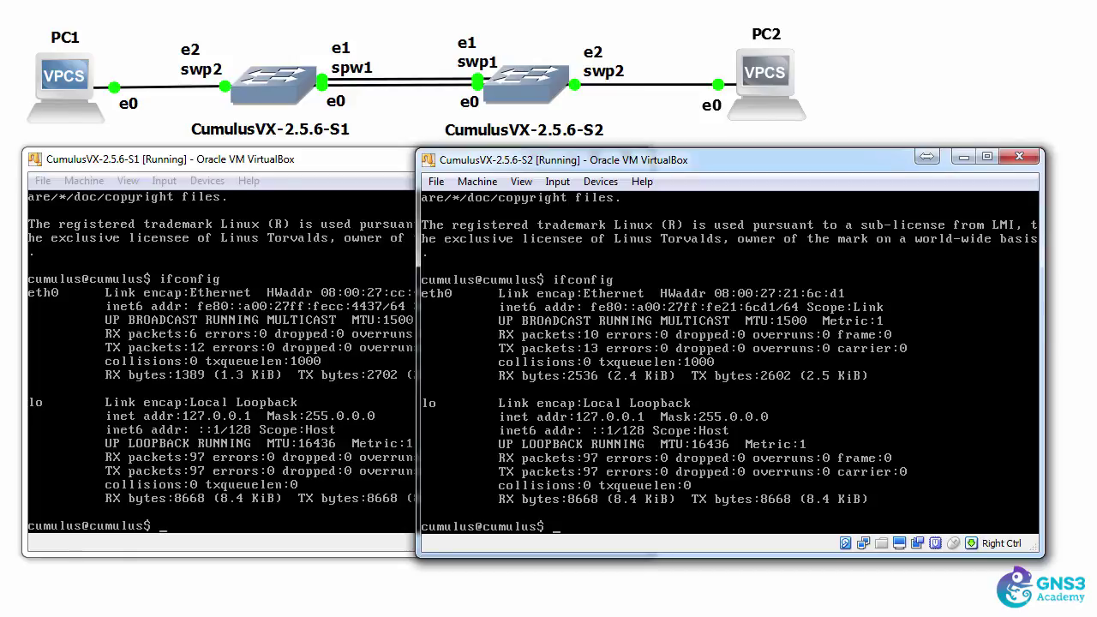
pyautogui.click(298, 179)
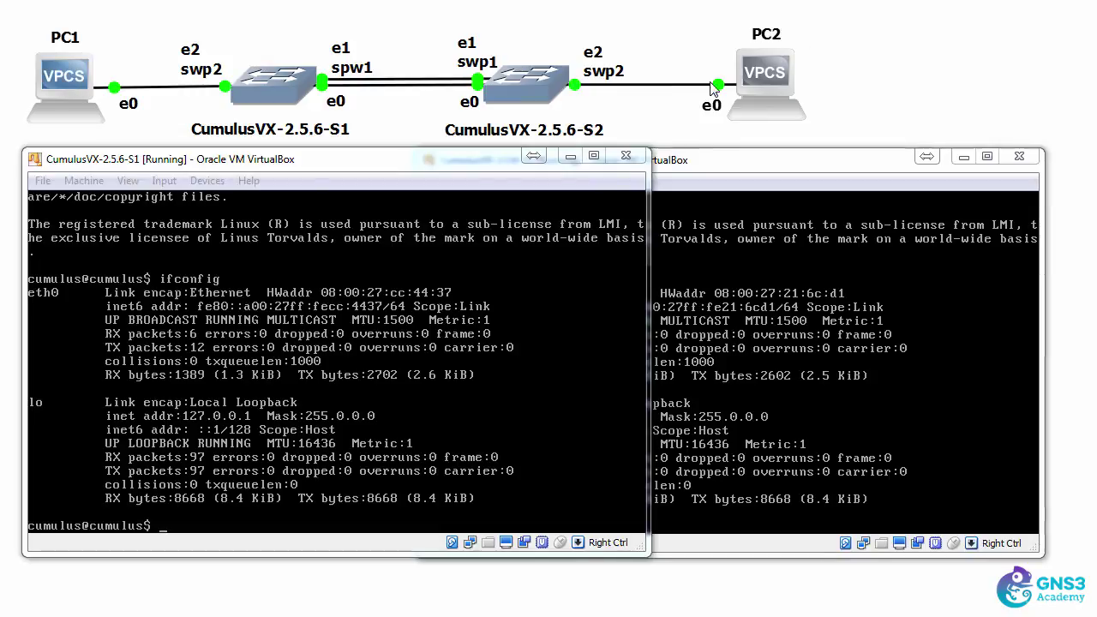
# Open /etc/network/interfaces in nano with sudo on S1
pyautogui.click(322, 324)
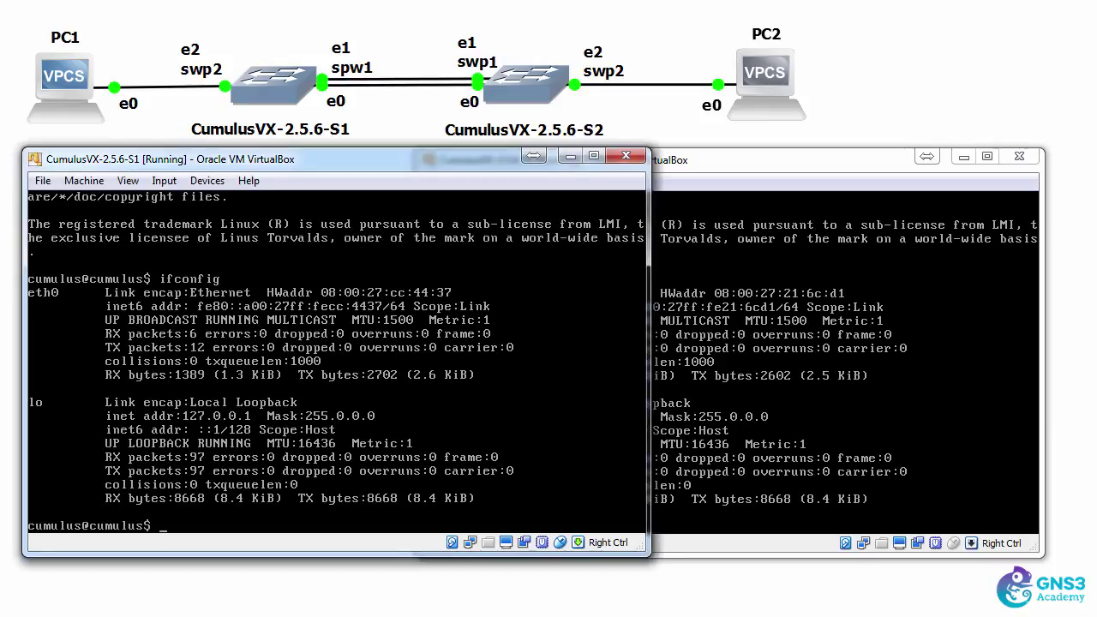
pyautogui.write('sudo nano /et')
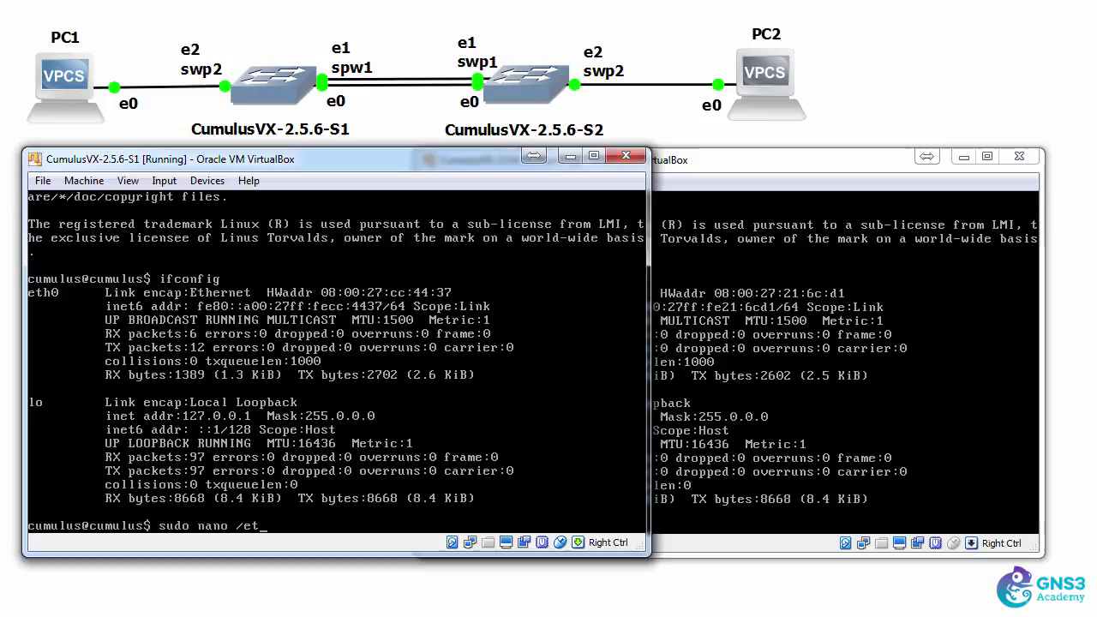
pyautogui.write('c/network/interfaces')
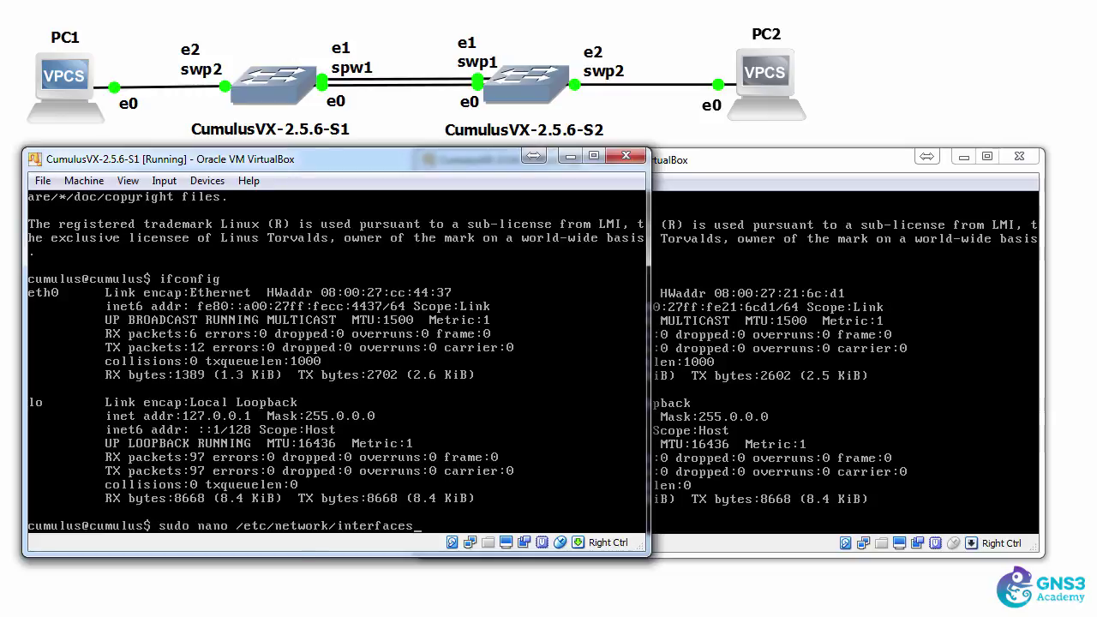
pyautogui.press('Return')
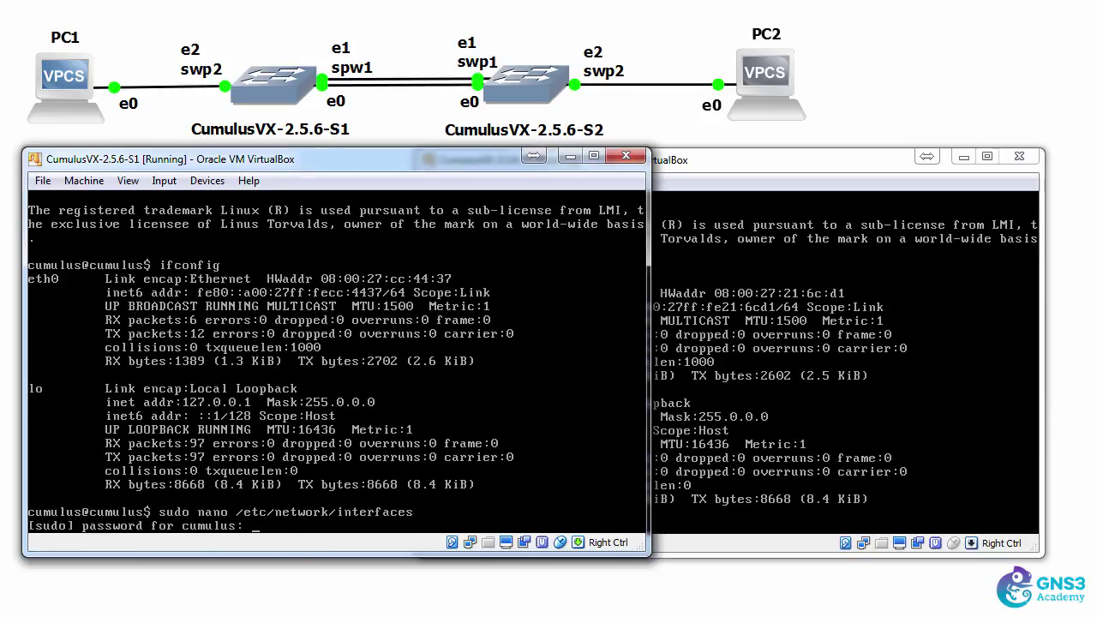
pyautogui.press('Return')
# Append 'auto swp1' and 'iface swp1' lines after the static setup block
pyautogui.press('Down')
pyautogui.press('Down')
pyautogui.press('Down')
pyautogui.press('Down')
pyautogui.press('Down')
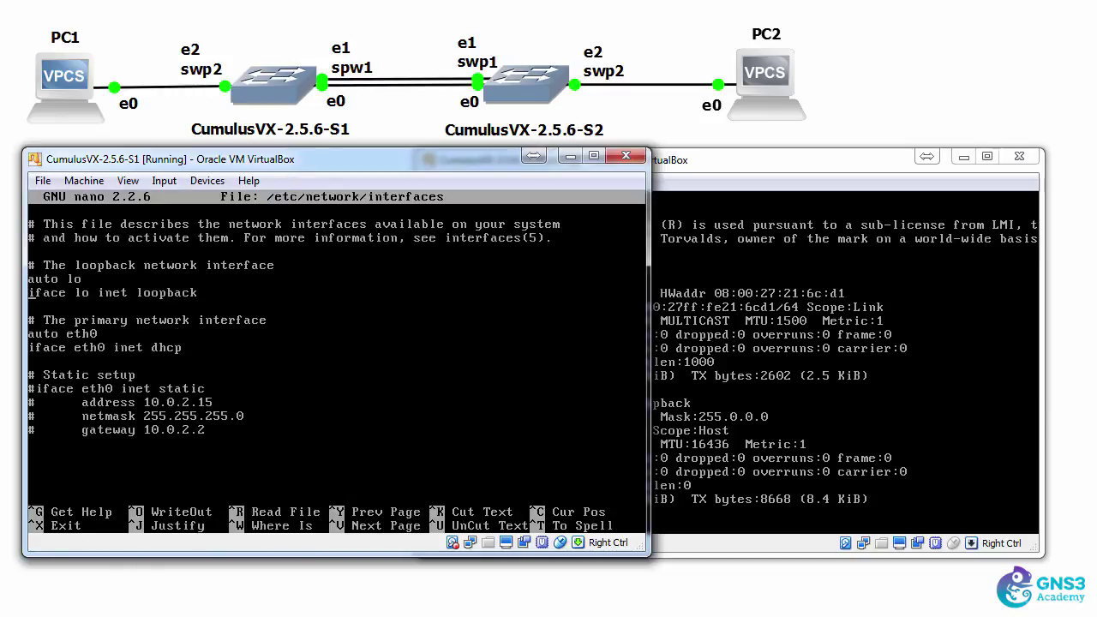
pyautogui.press('Down')
pyautogui.press('Down')
pyautogui.press('Down')
pyautogui.press('Down')
pyautogui.press('Down')
pyautogui.press('Down')
pyautogui.write('auto swp1')
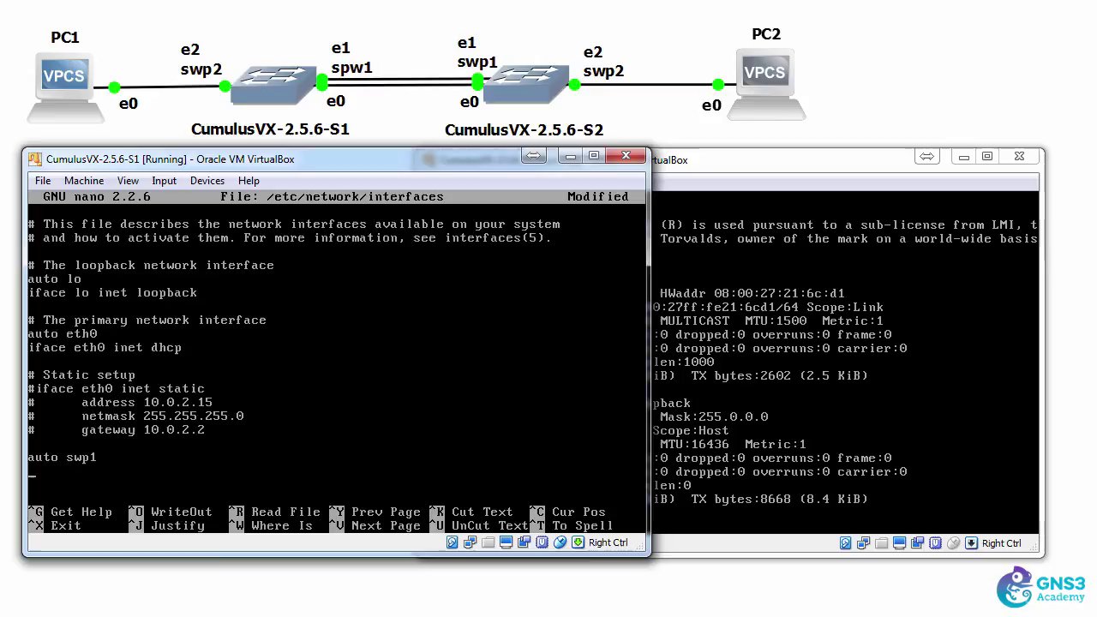
pyautogui.press('Return')
pyautogui.write('iface swp1')
pyautogui.press('Return')
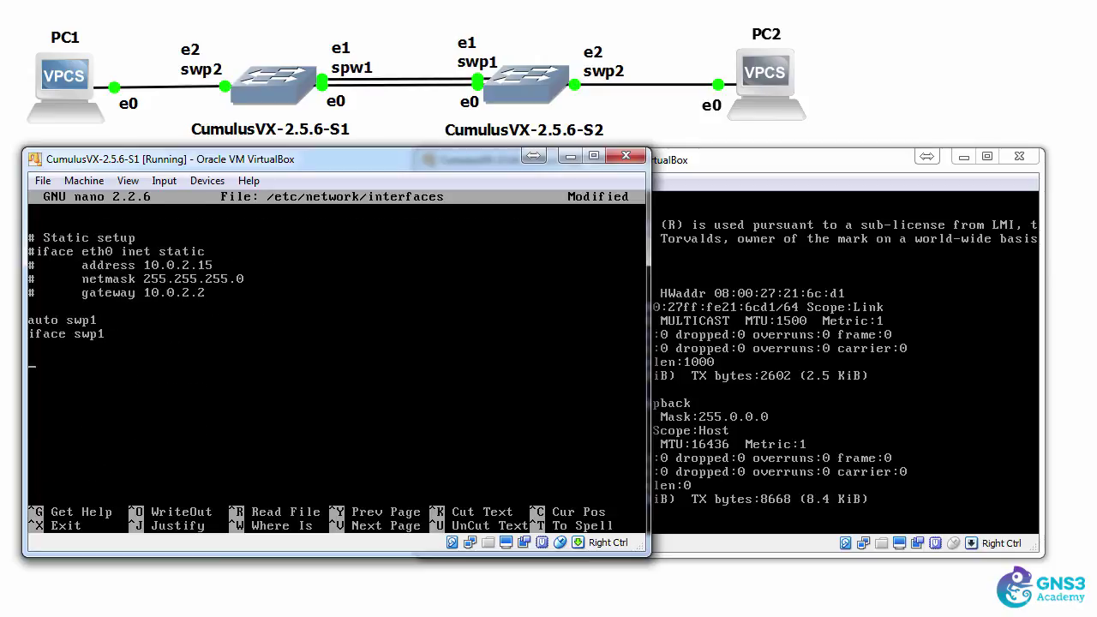
# Add 'auto swp2' and 'iface swp2' lines and confirm saving the modified file
pyautogui.write('auto swp2')
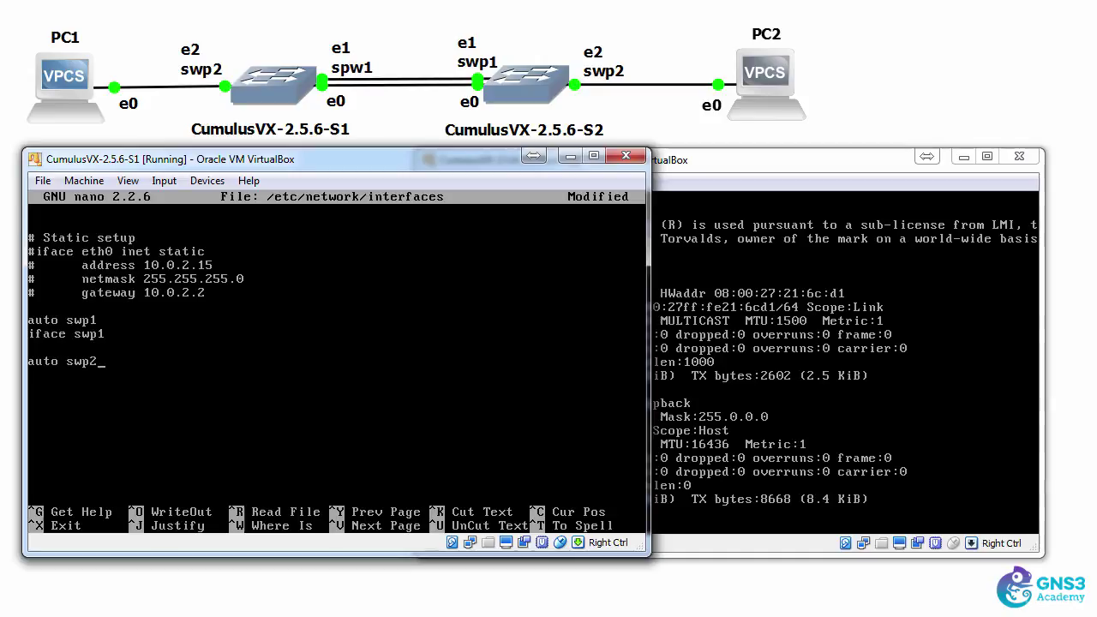
pyautogui.press('Return')
pyautogui.write('iface swp2')
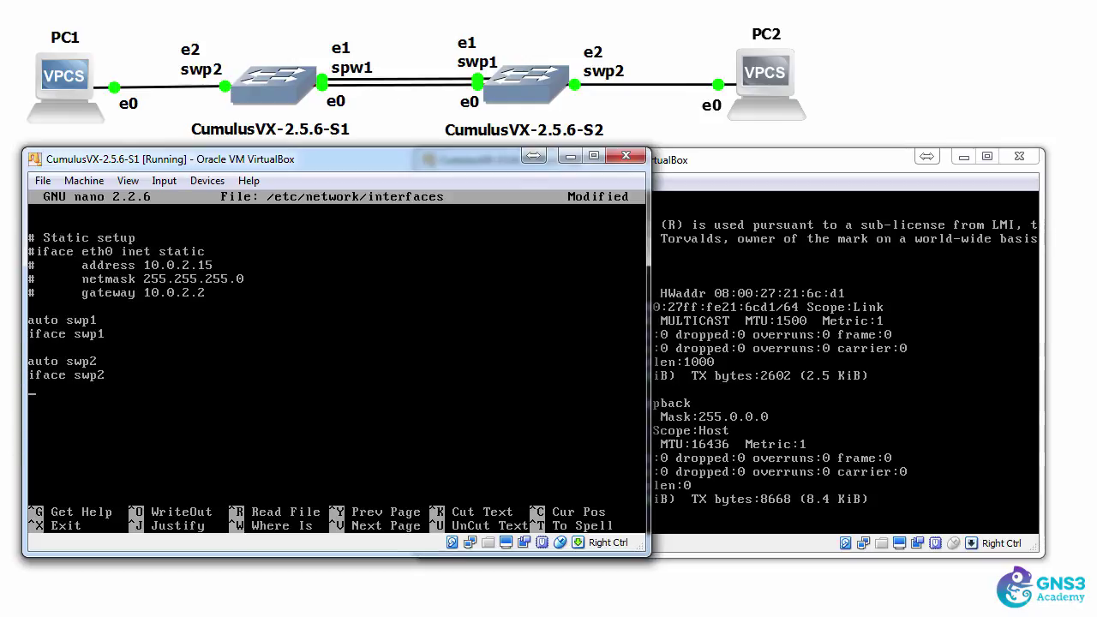
pyautogui.hotkey('ctrl', 'x')
pyautogui.press('y')
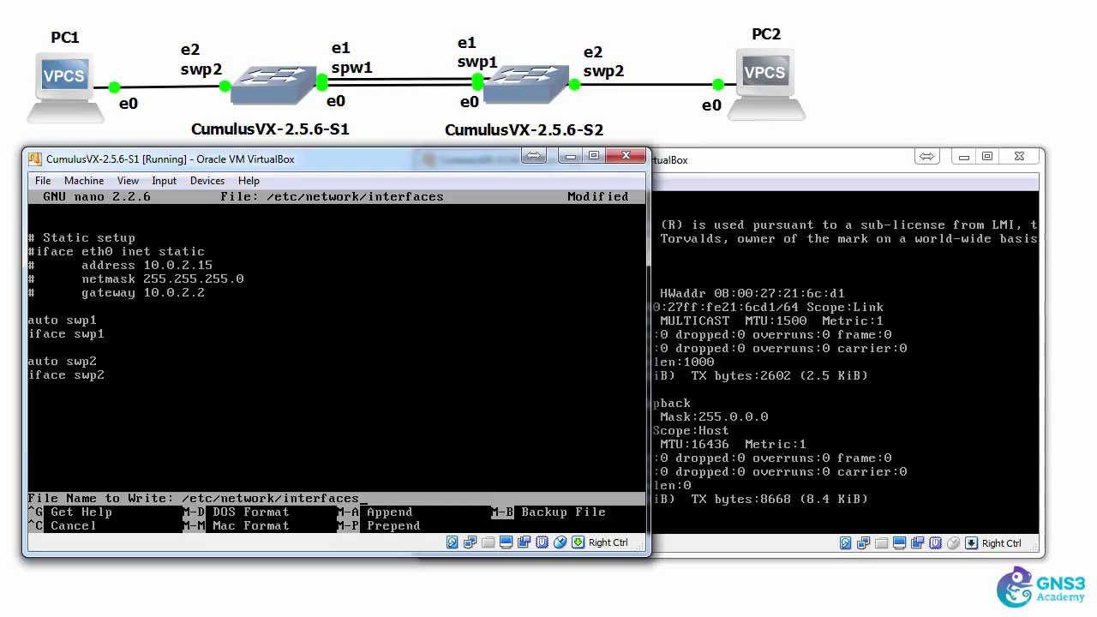
# Write the file, print it with cat /etc/network/interfaces, and rerun ifconfig showing only eth0 and lo
pyautogui.press('Return')
pyautogui.write('cat')
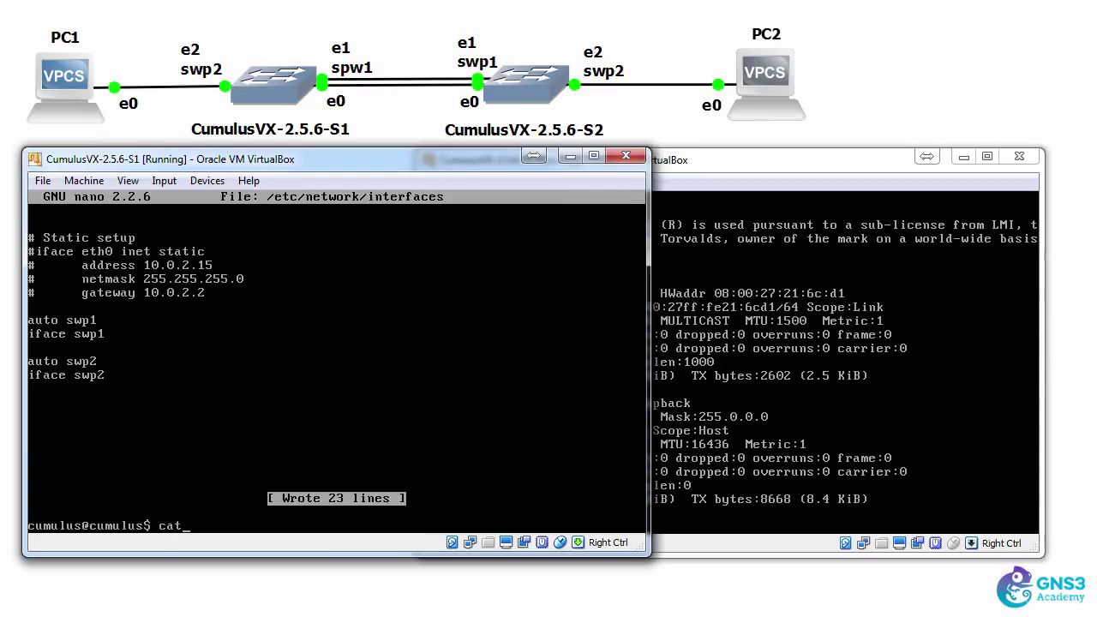
pyautogui.write(' /etc/network/interfaces')
pyautogui.press('Return')
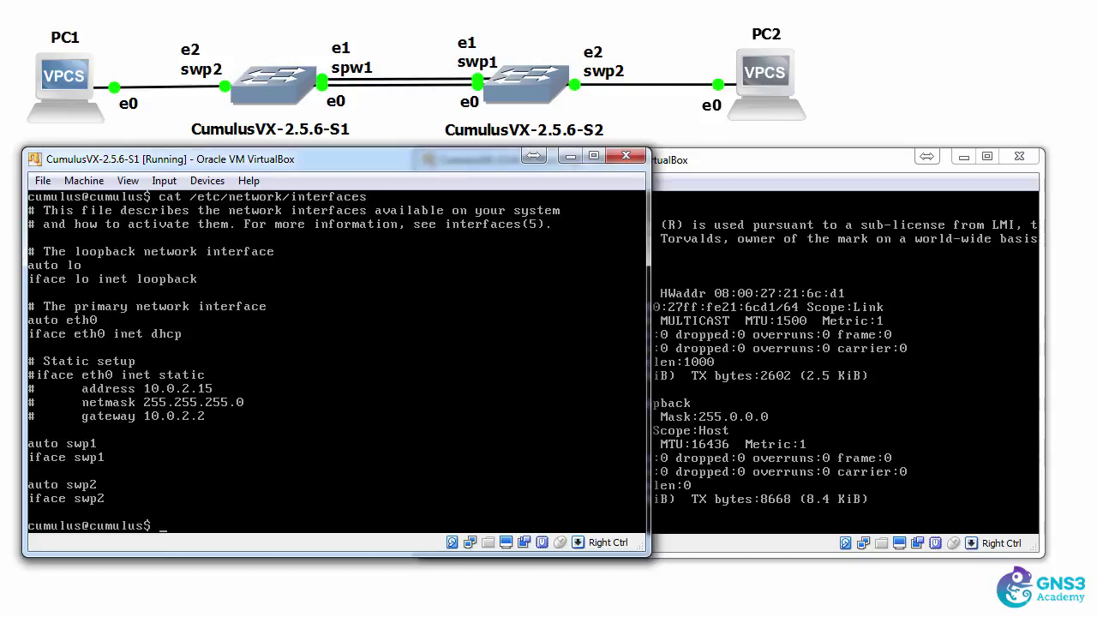
pyautogui.write('ifconfig')
pyautogui.press('Return')
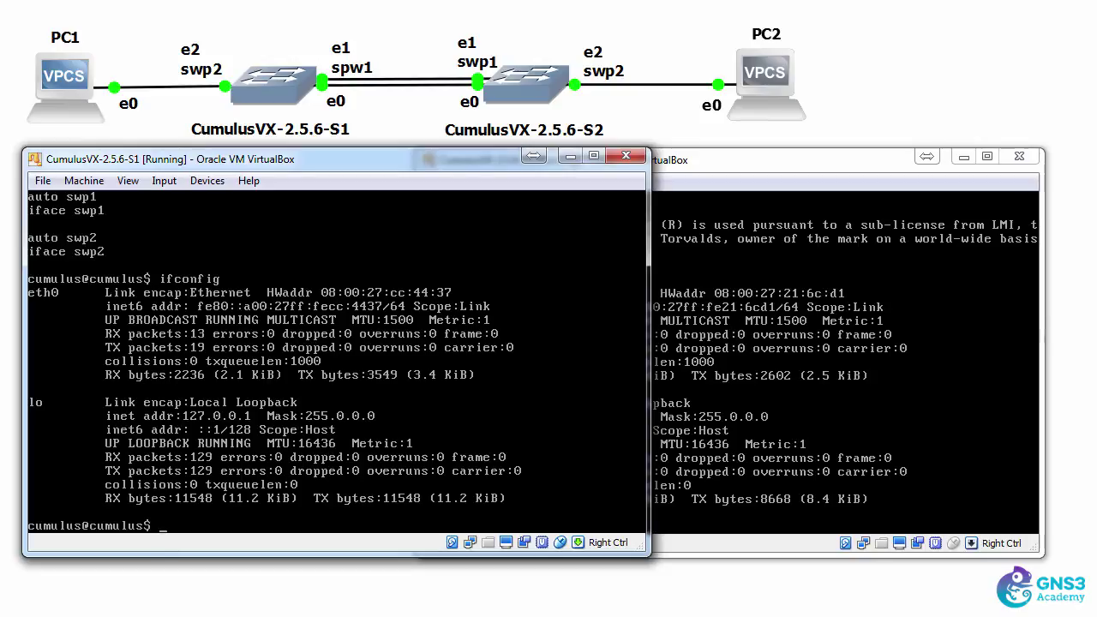
# Run sudo ifreload -a on S1, then verify swp1 and swp2 are UP with ip link show
pyautogui.write('sud')
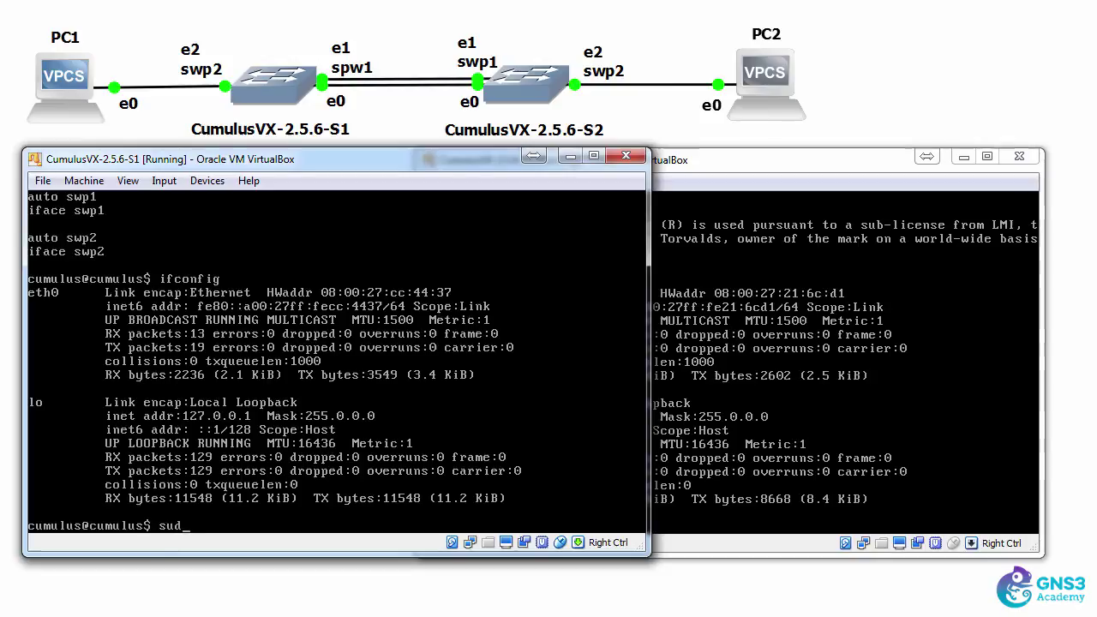
pyautogui.write('o ifrelo')
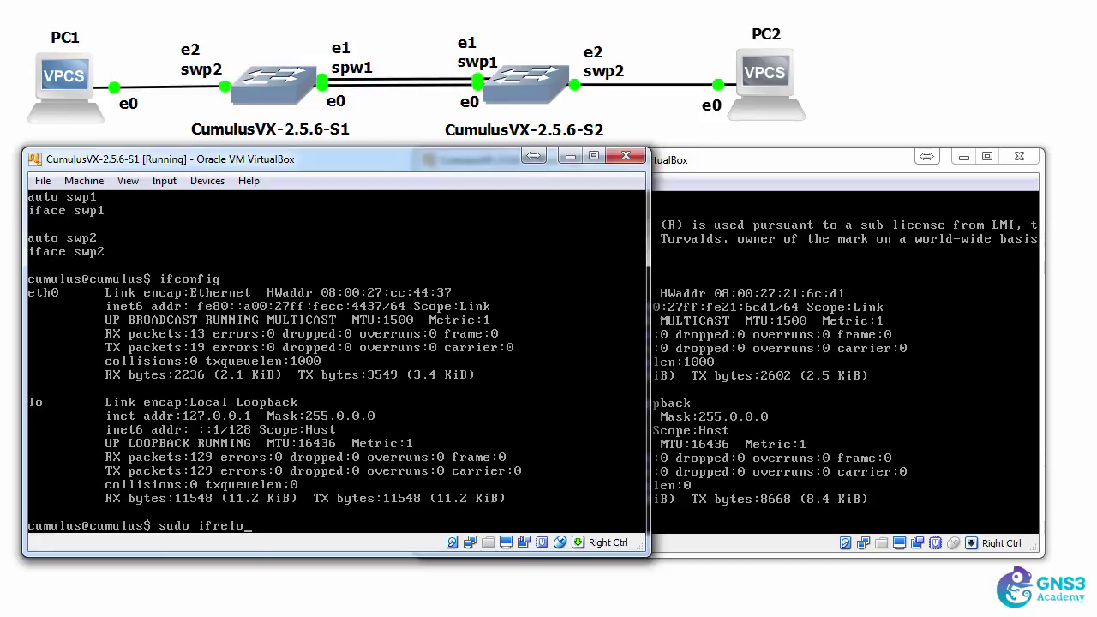
pyautogui.write('ad -a')
pyautogui.press('Return')
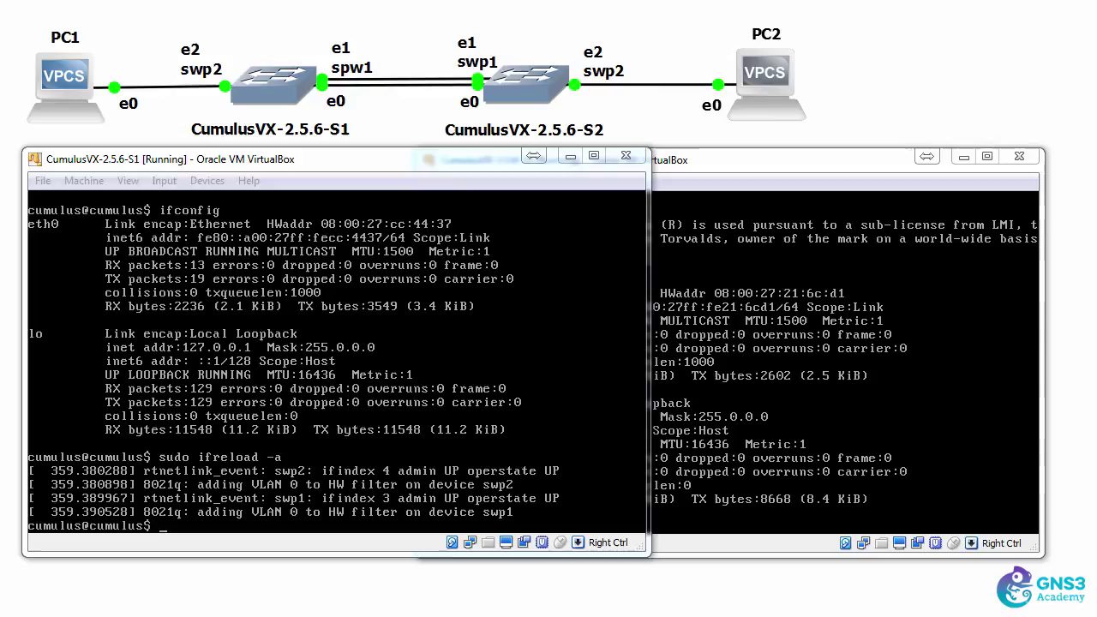
pyautogui.click(291, 163)
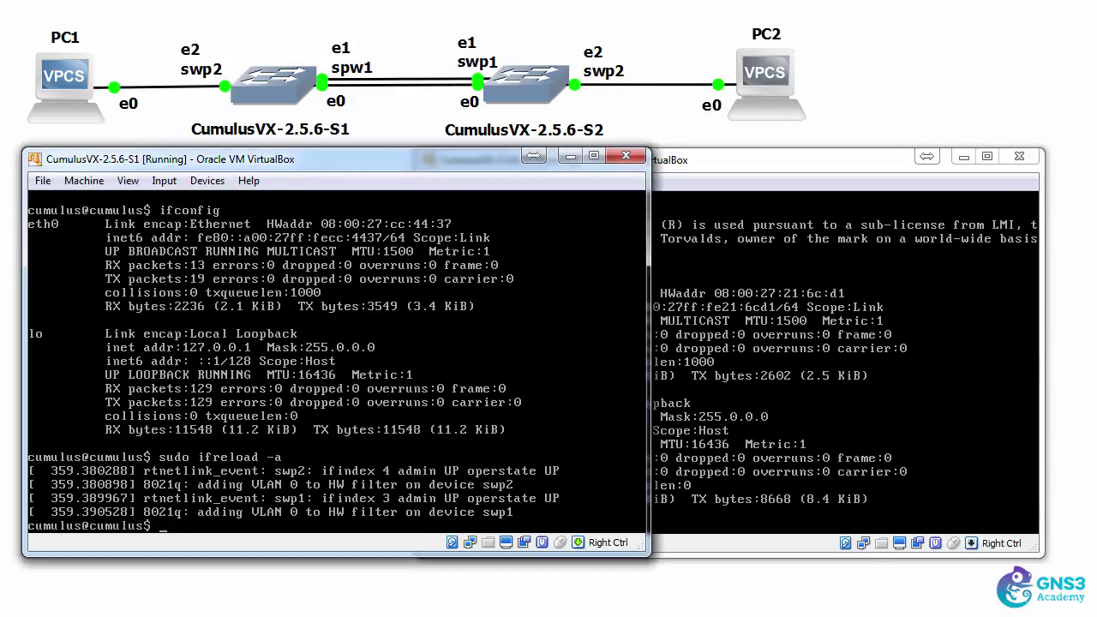
pyautogui.write('ip link show swp1')
pyautogui.press('Return')
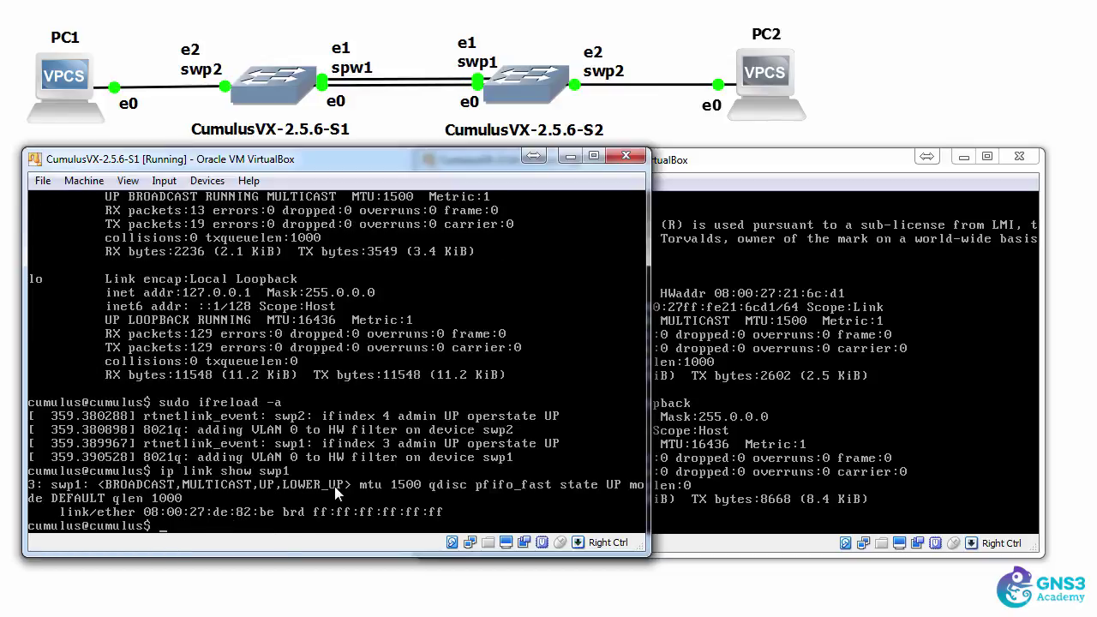
pyautogui.press('Up')
pyautogui.press('BackSpace')
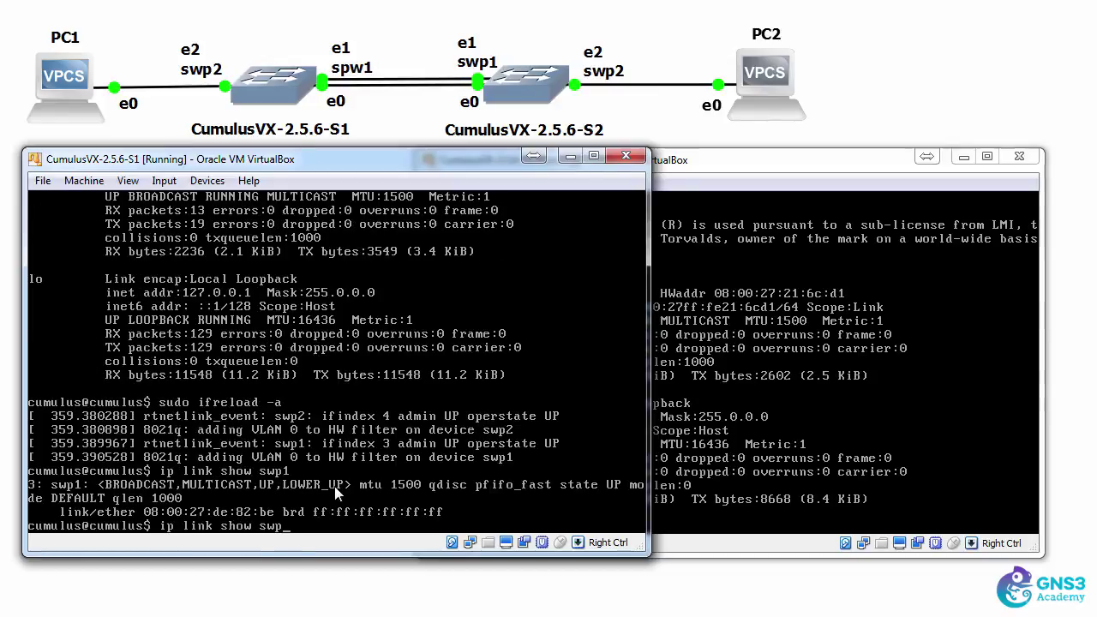
pyautogui.write('2')
pyautogui.press('Return')
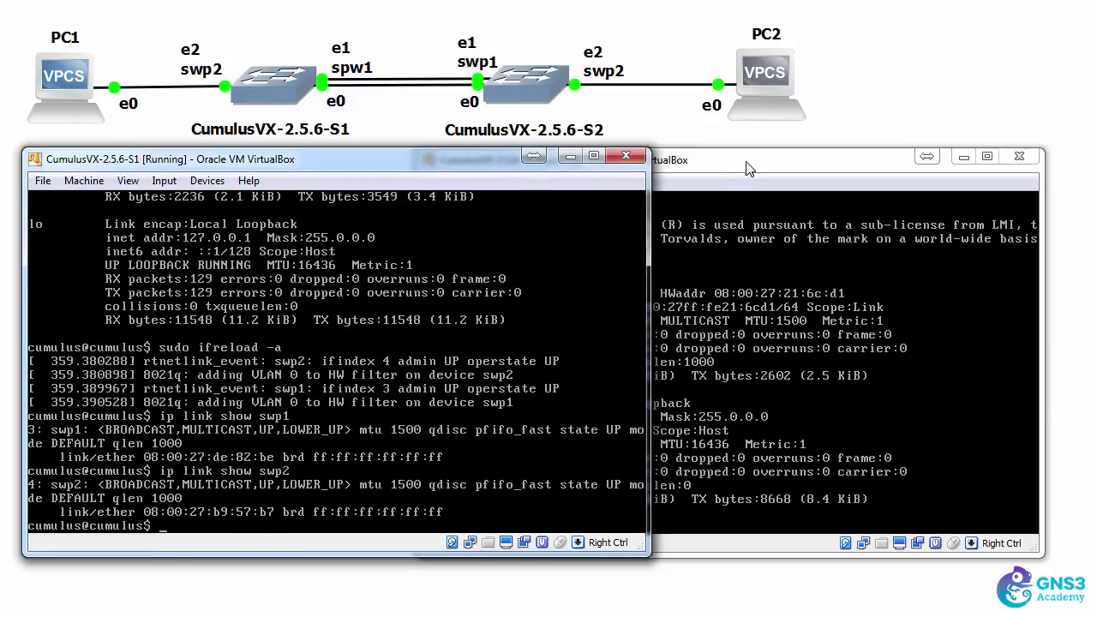
# Open /etc/network/interfaces with sudo nano on the S2 console
pyautogui.click(746, 161)
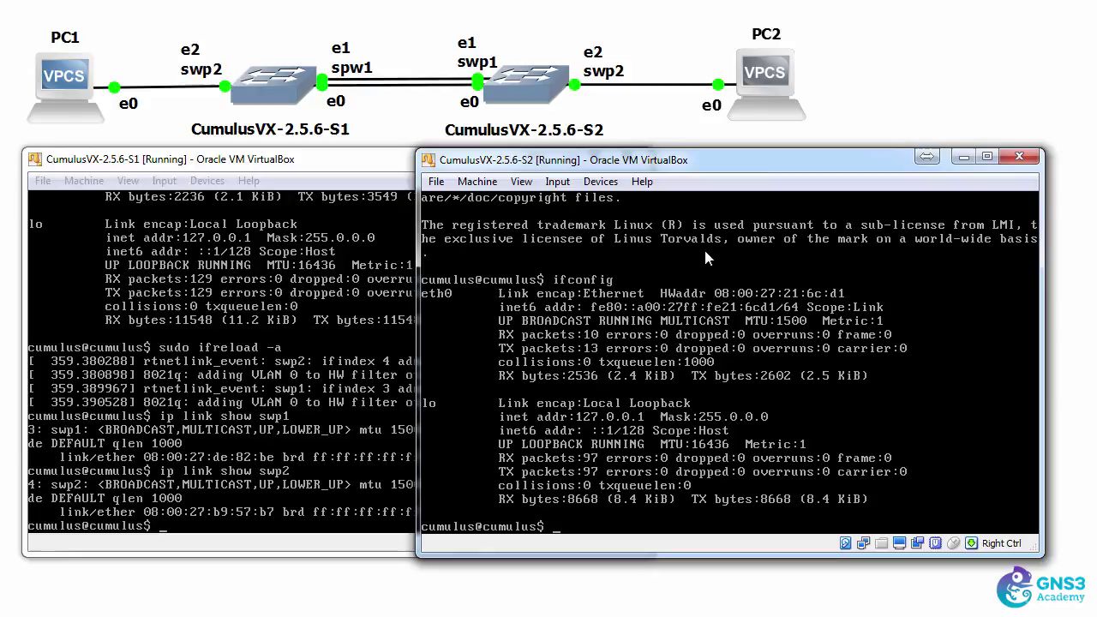
pyautogui.write('sudo')
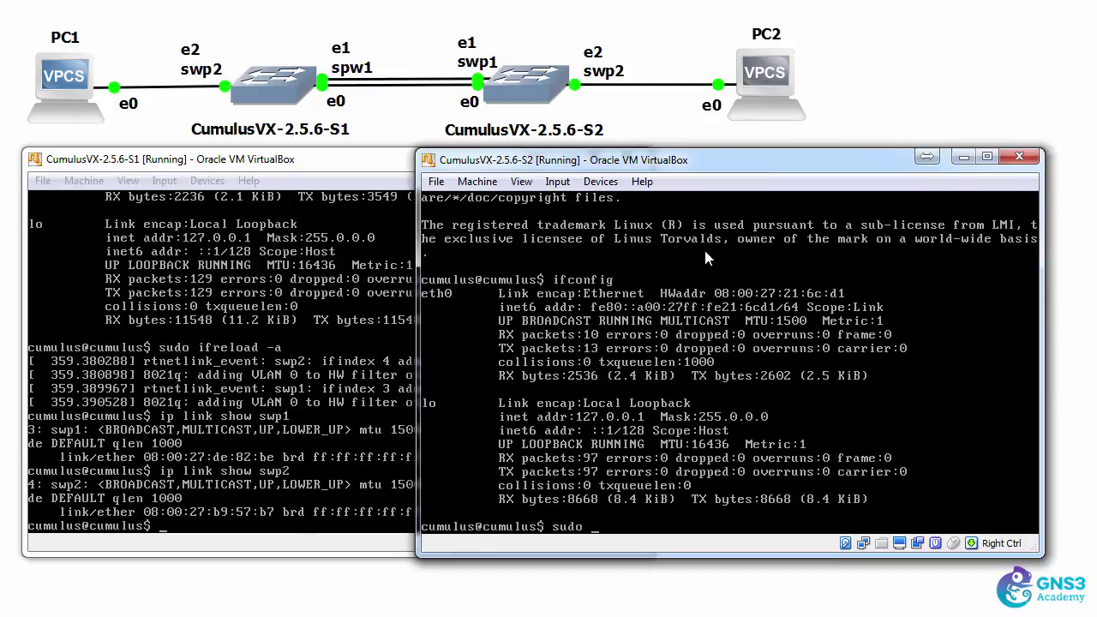
pyautogui.write(' nano /etc/network/interfaces')
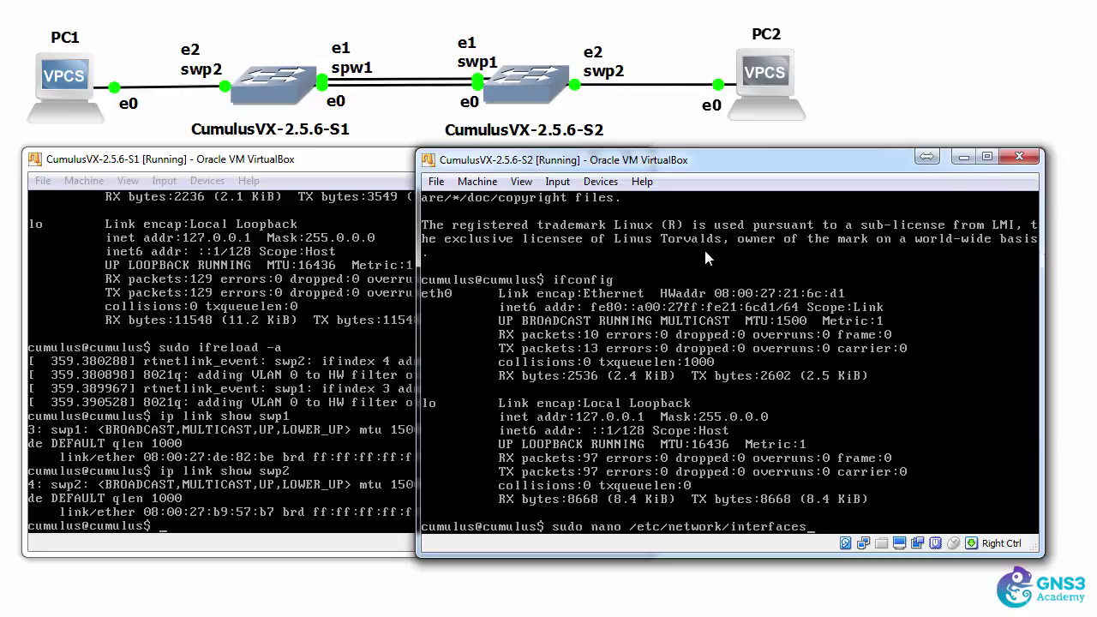
pyautogui.press('Return')
pyautogui.press('Return')
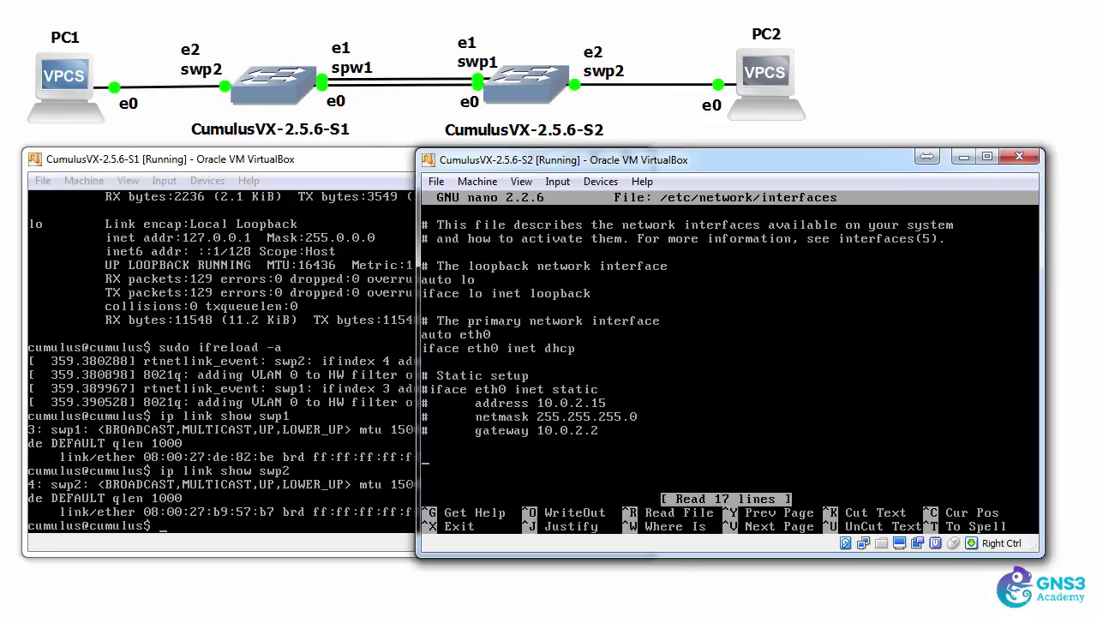
# Append auto and iface lines for swp1 and swp2, then save the file
pyautogui.write('auto swp1 iface swp1')
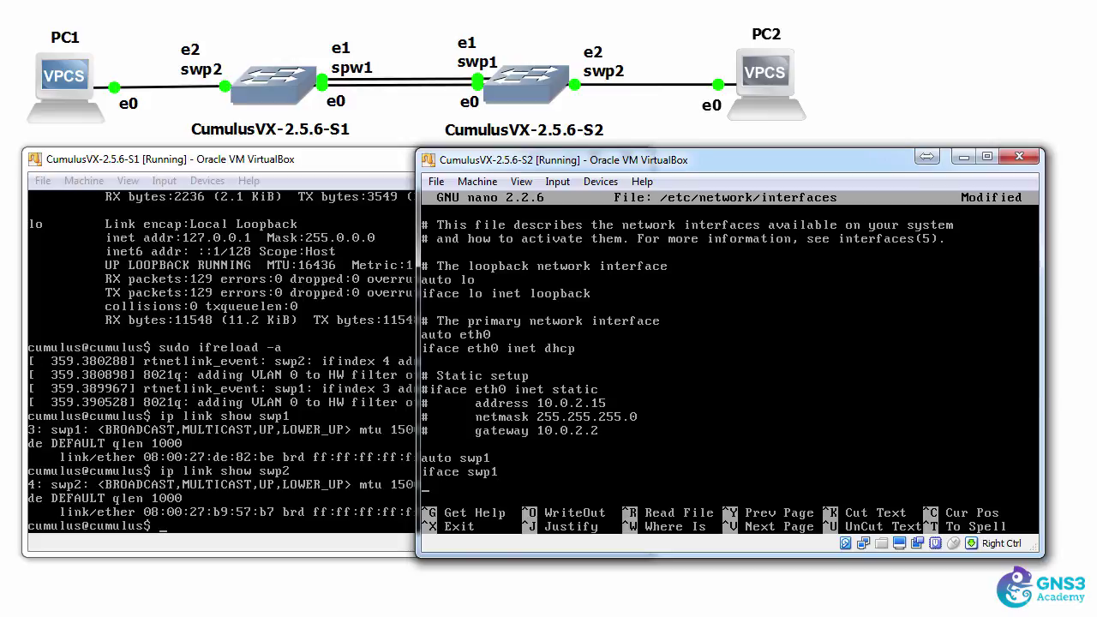
pyautogui.press('Return')
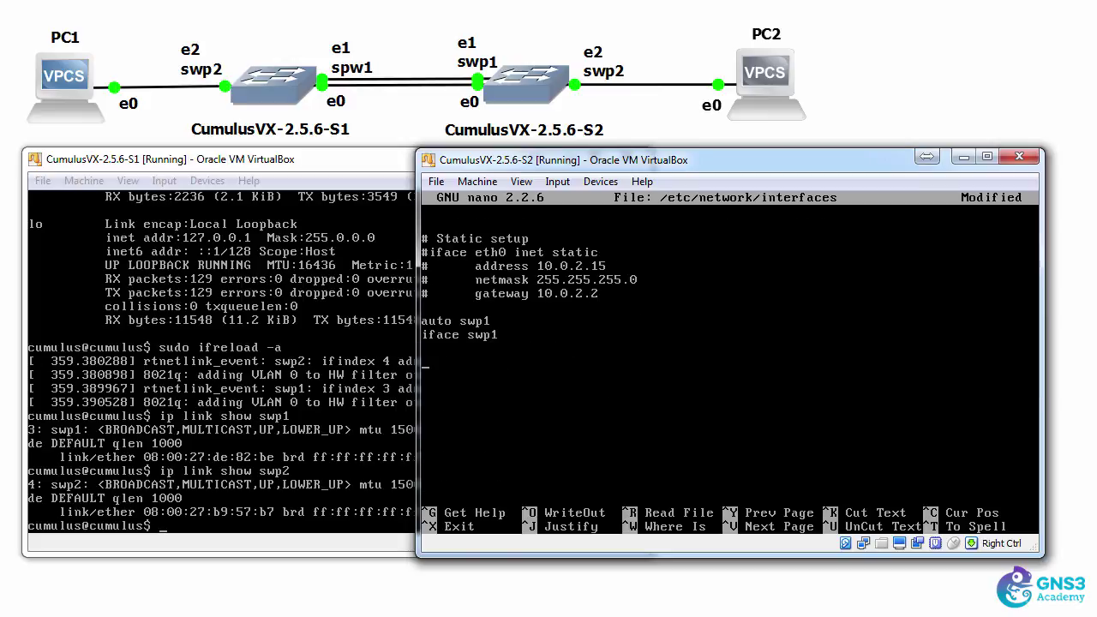
pyautogui.write('auto swp')
pyautogui.write('2 ')
pyautogui.write('iface s')
pyautogui.write('wp2')
pyautogui.press('Return')
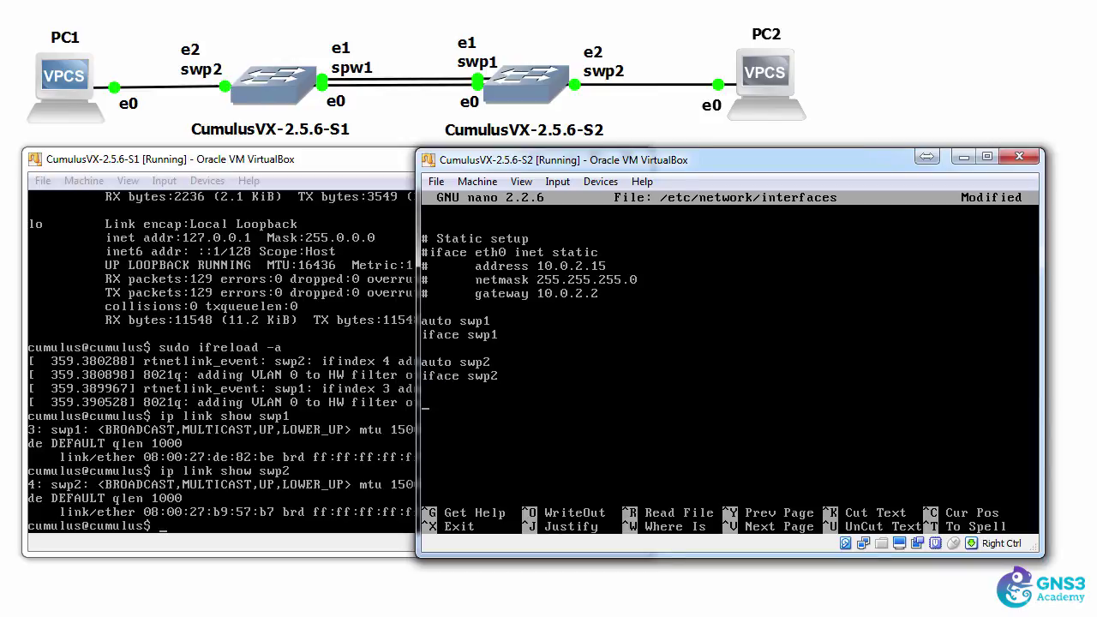
pyautogui.hotkey('ctrl', 'x')
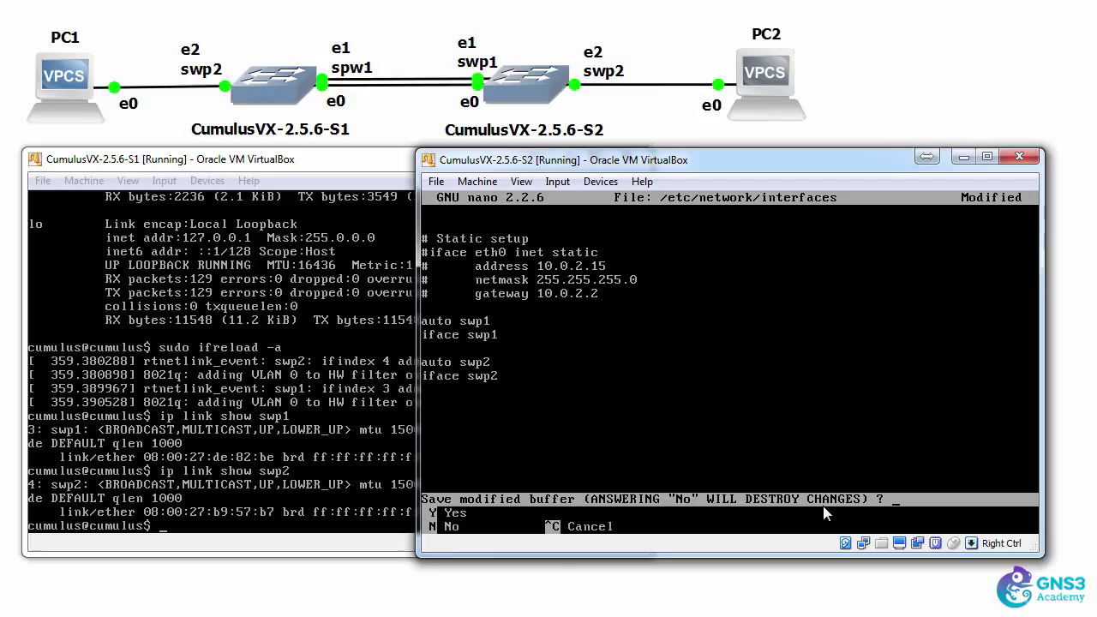
pyautogui.press('y')
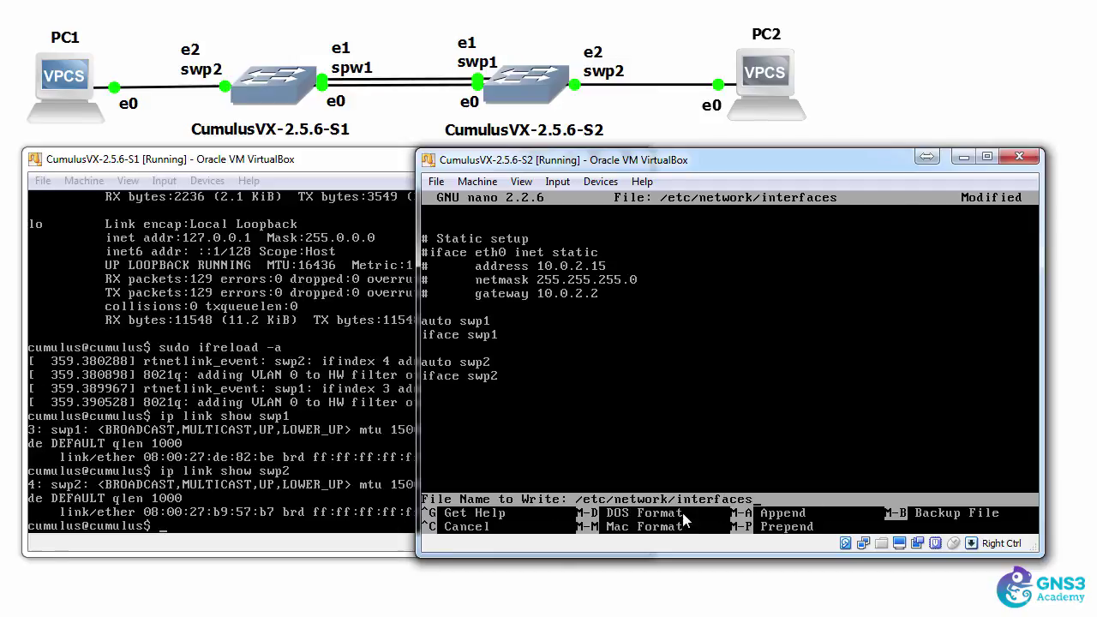
pyautogui.press('Return')
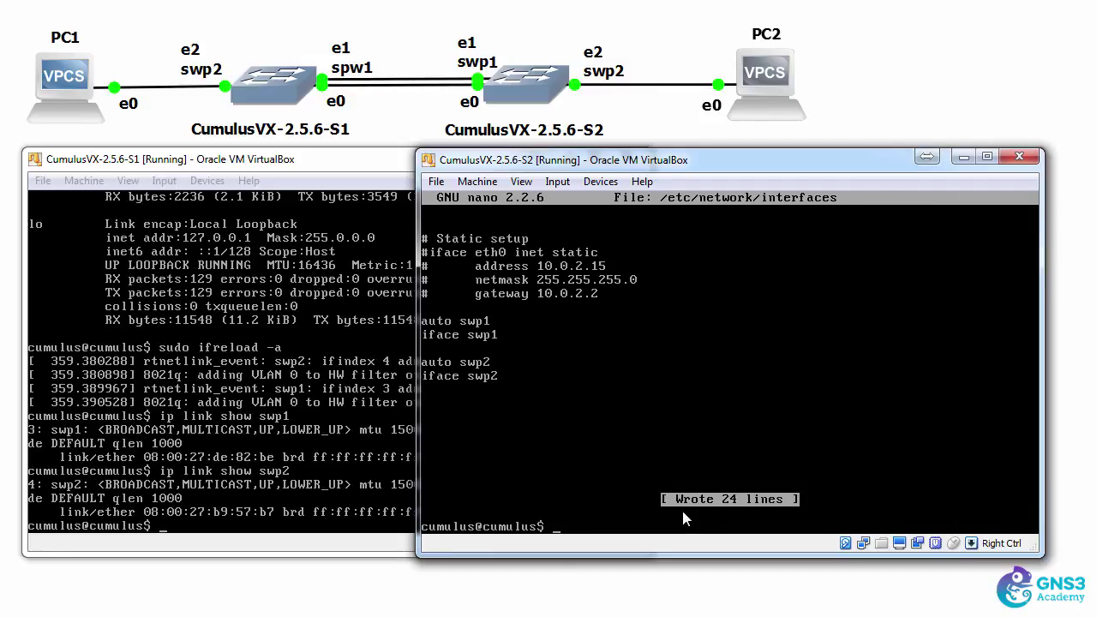
# Check S2's swp1 and swp2 with ip link show, both reporting DOWN
pyautogui.write('ip link show swp1')
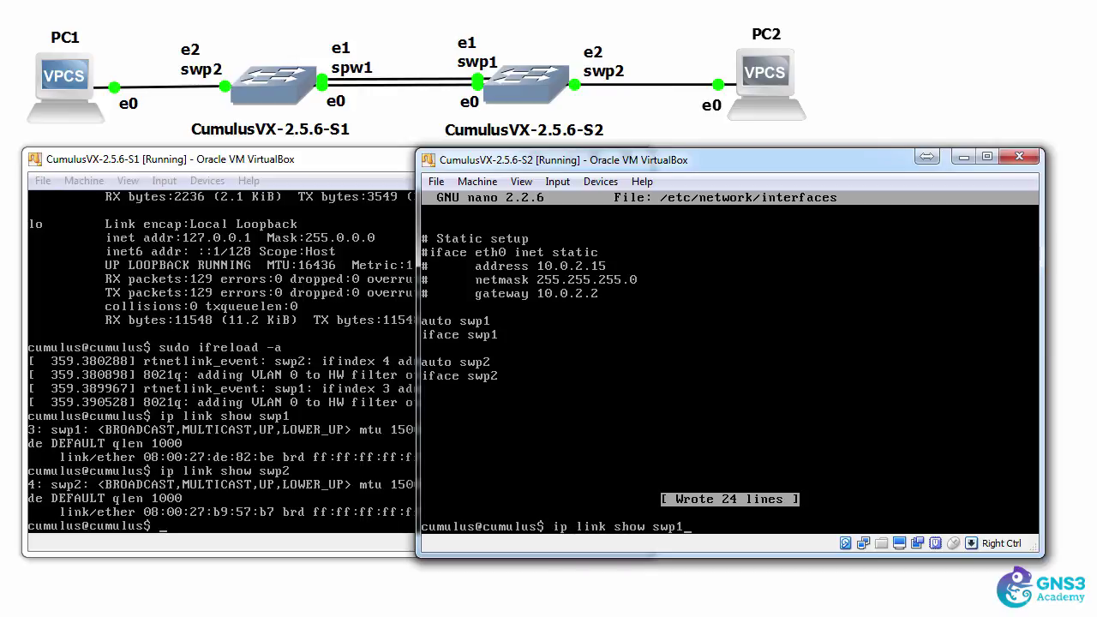
pyautogui.press('Return')
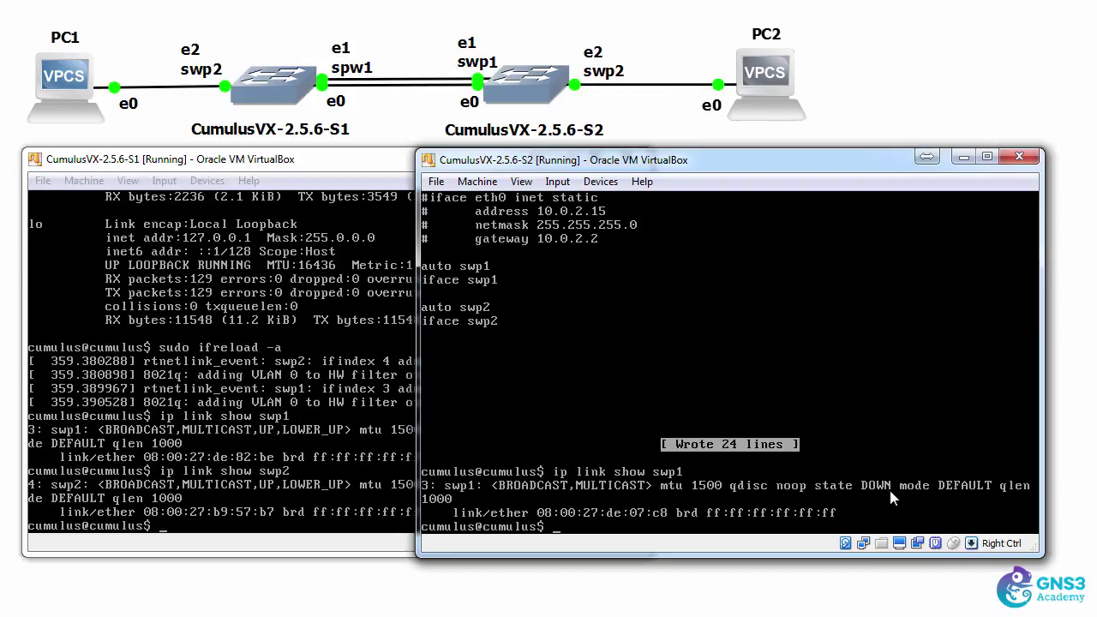
pyautogui.press('Up')
pyautogui.press('BackSpace')
pyautogui.write('2')
pyautogui.press('Return')
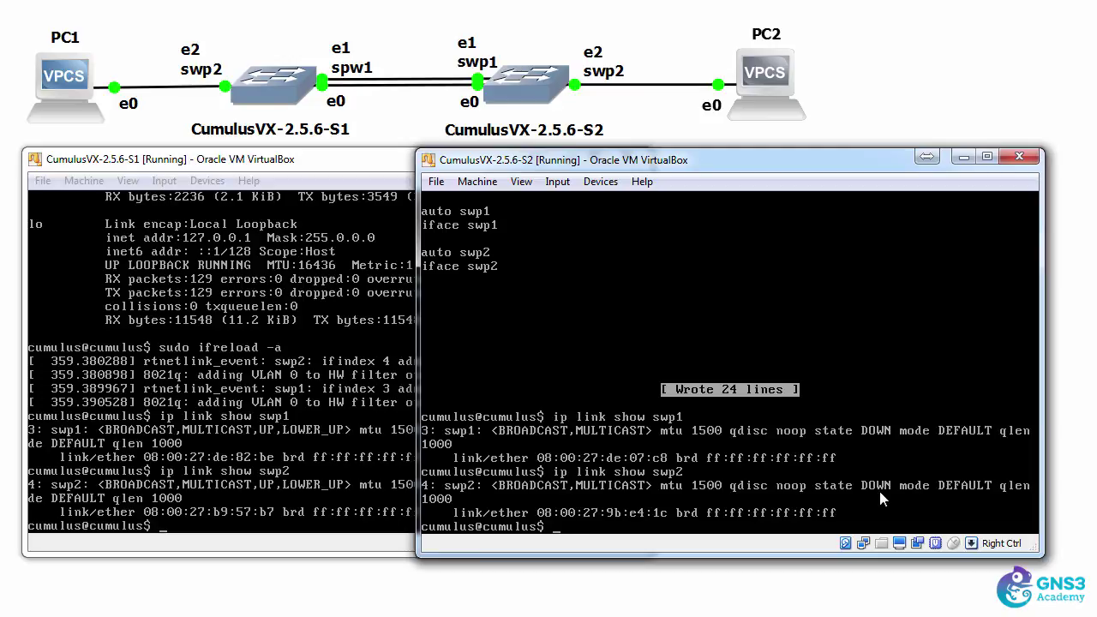
# Bring swp1 up on S2 with sudo ifup swp1
pyautogui.write('suod')
pyautogui.press('BackSpace')
pyautogui.press('BackSpace')
pyautogui.press('BackSpace')
pyautogui.write('do ifup swp1')
pyautogui.press('Return')
# Bring swp2 up on S2 with sudo ifup swp2
pyautogui.press('Up')
pyautogui.press('BackSpace')
pyautogui.write('2')
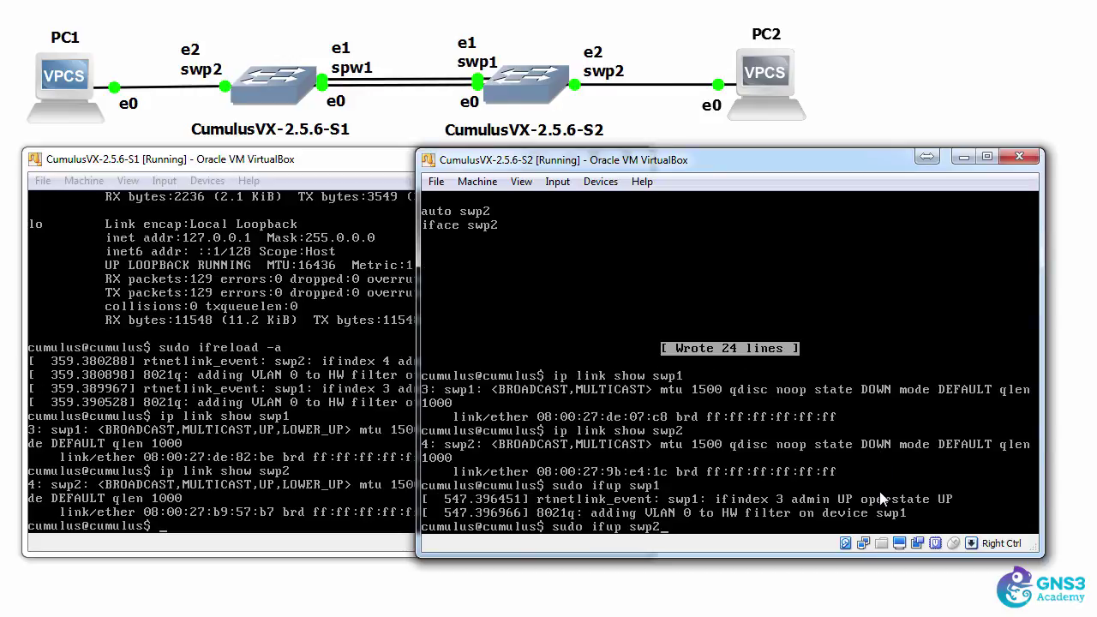
pyautogui.press('Return')
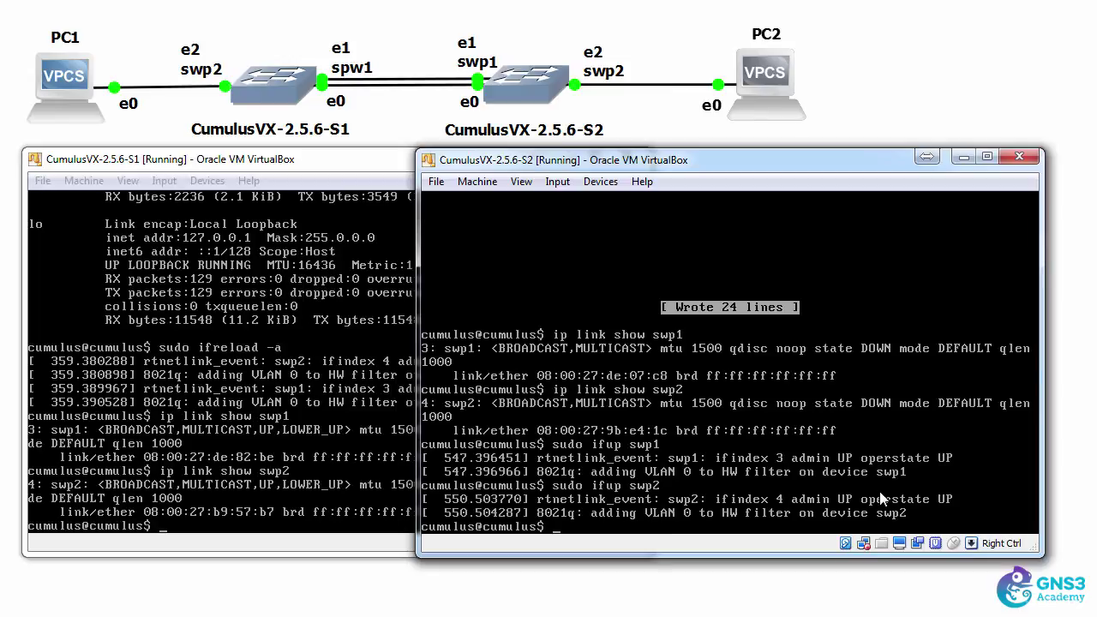
# Verify with ip link show that swp1 and swp2 on S2 are both UP,LOWER_UP
pyautogui.click(228, 163)
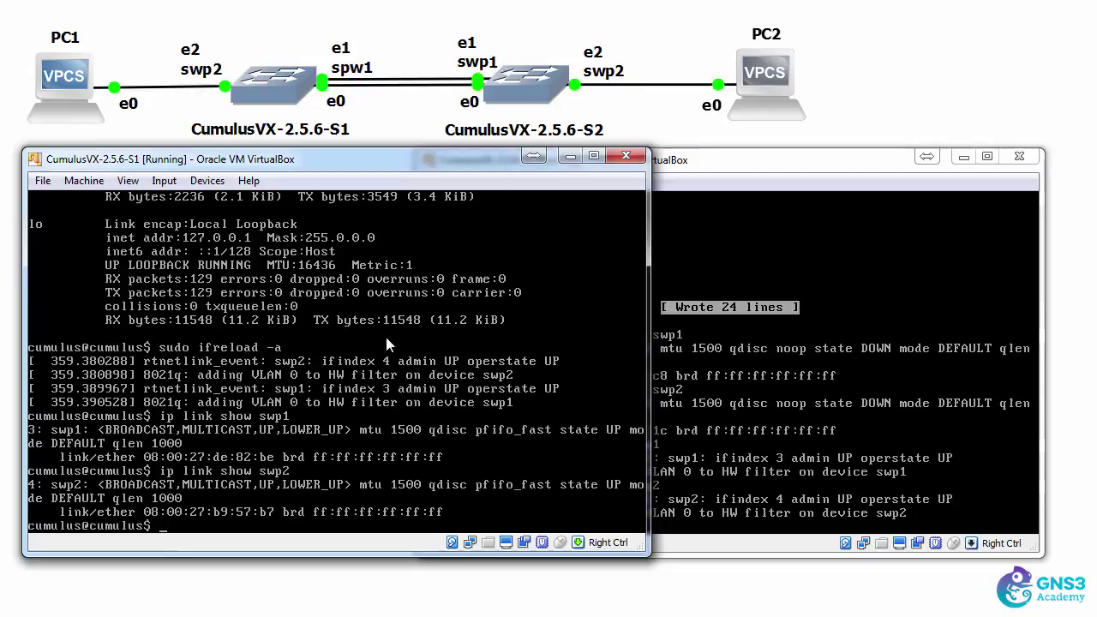
pyautogui.click(743, 176)
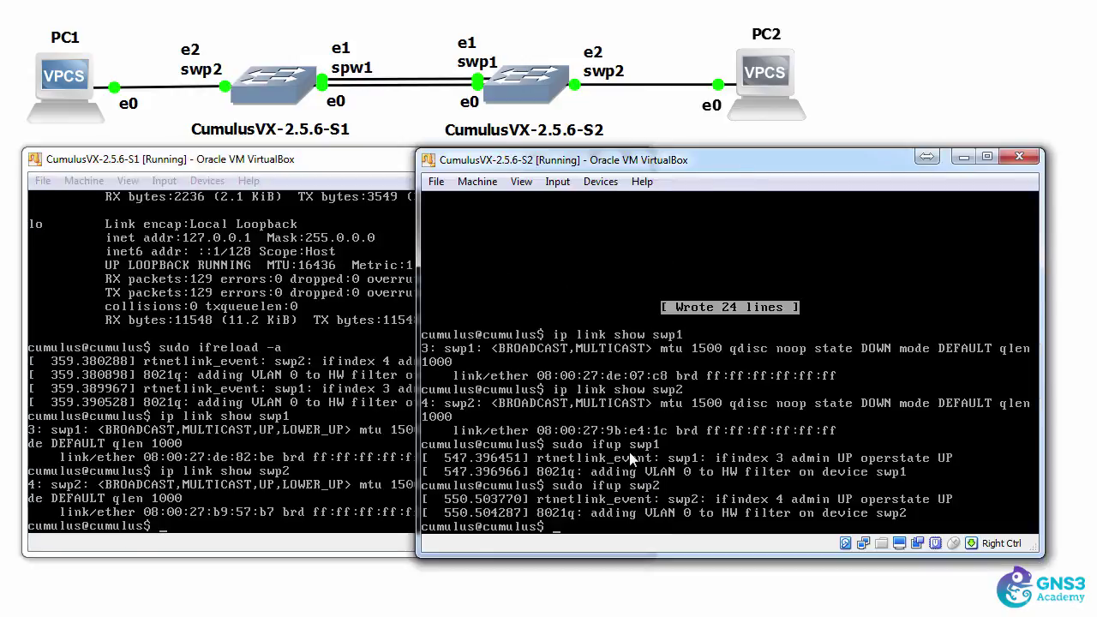
pyautogui.moveTo(682, 163); pyautogui.dragTo(534, 165)
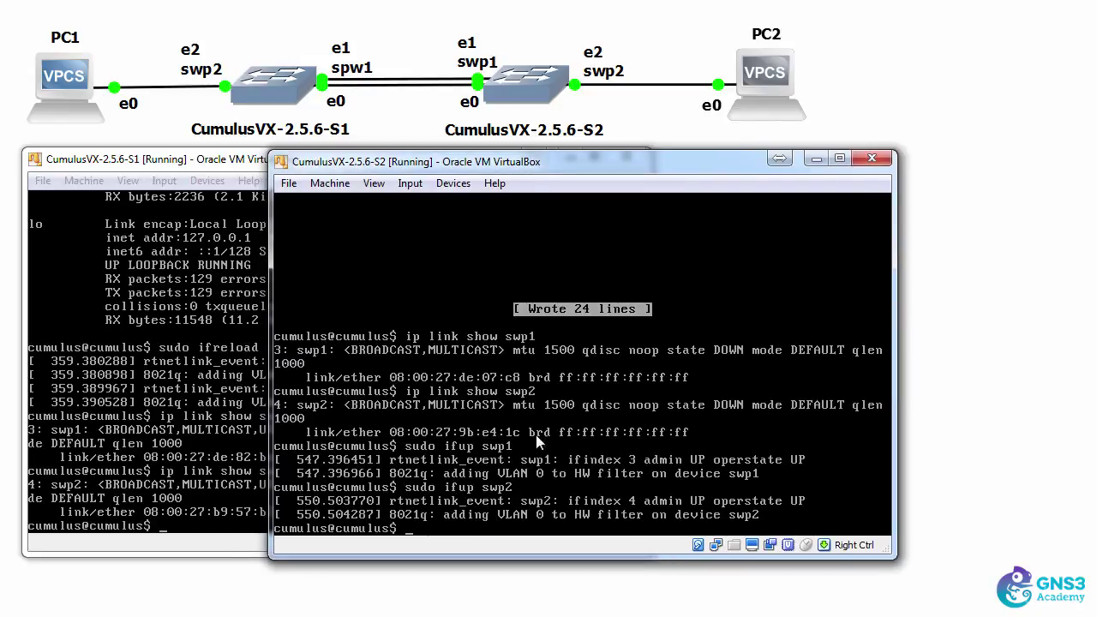
pyautogui.write('ip link show swp1')
pyautogui.press('Return')
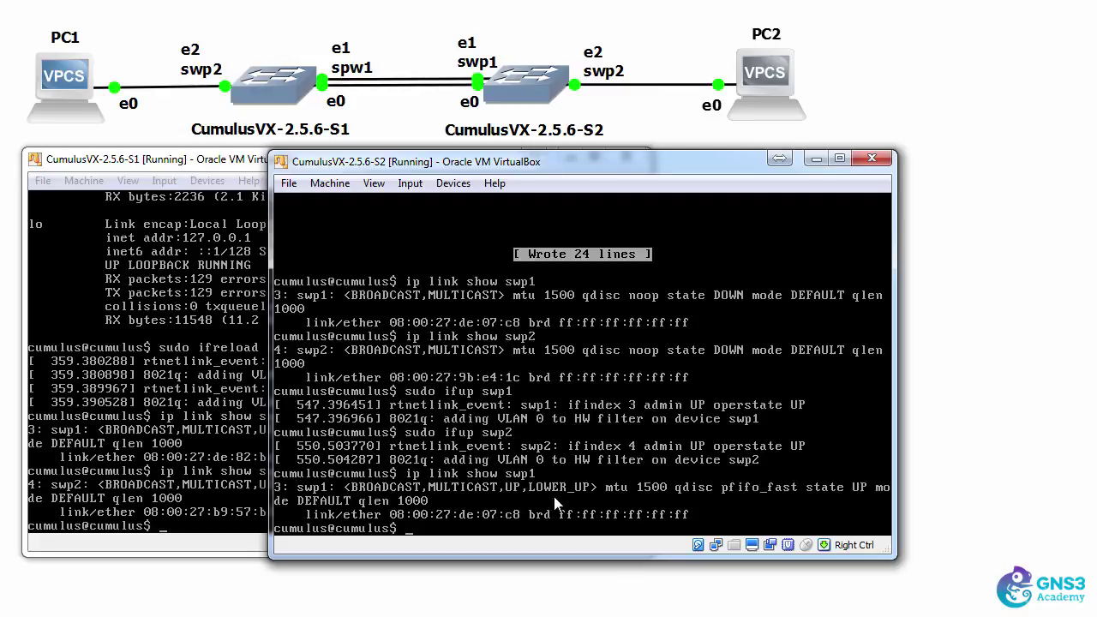
pyautogui.press('Up')
pyautogui.press('BackSpace')
pyautogui.write('2')
pyautogui.press('Return')
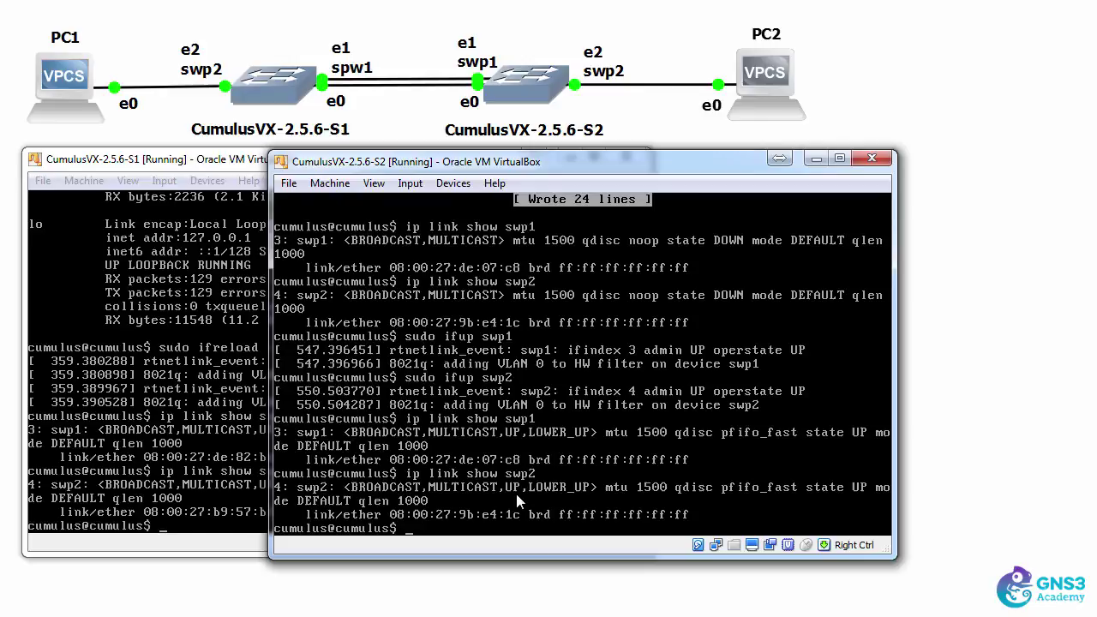